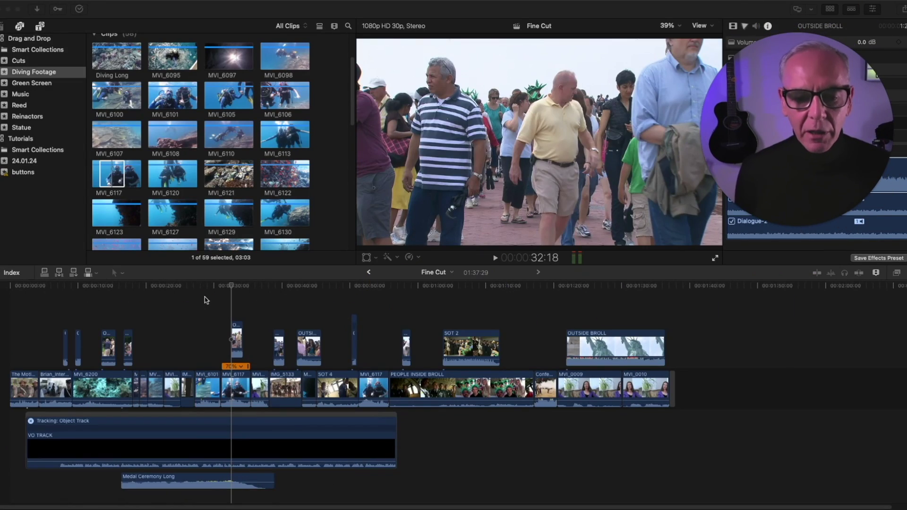
Move the playhead over MVI_6101 and select that clip in the timeline
{"action": "left_click", "coordinate": [219, 285]}
{"action": "mouse_move", "coordinate": [208, 289]}
{"action": "left_mouse_down"}
{"action": "mouse_move", "coordinate": [214, 285]}
{"action": "mouse_move", "coordinate": [206, 285]}
{"action": "left_mouse_up"}
{"action": "left_click", "coordinate": [205, 394]}
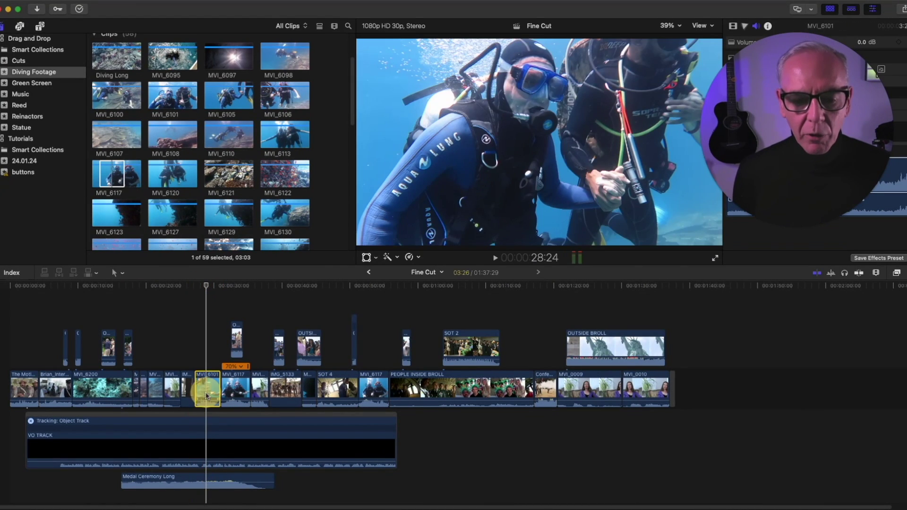
Mark a short range of coral clip MVI_6108 and replace the MVI_6101 timeline clip with it
{"action": "left_click", "coordinate": [117, 174]}
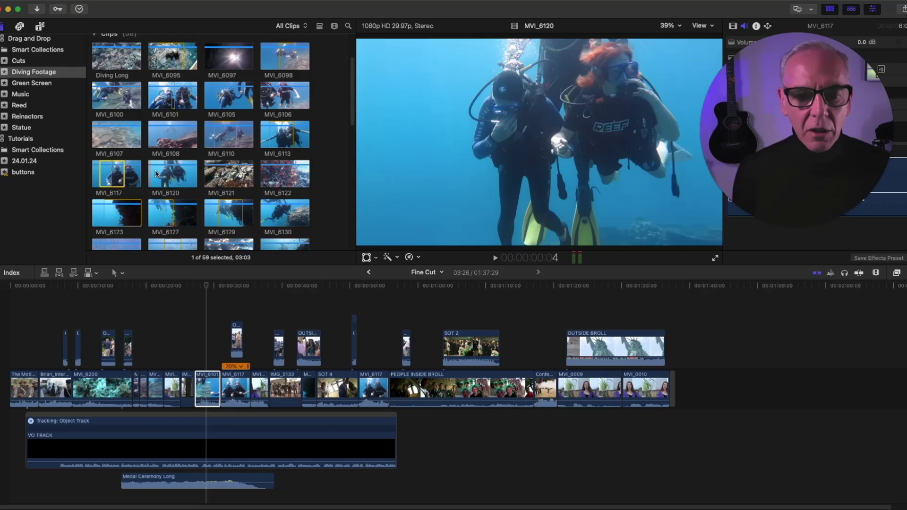
{"action": "left_click", "coordinate": [158, 136]}
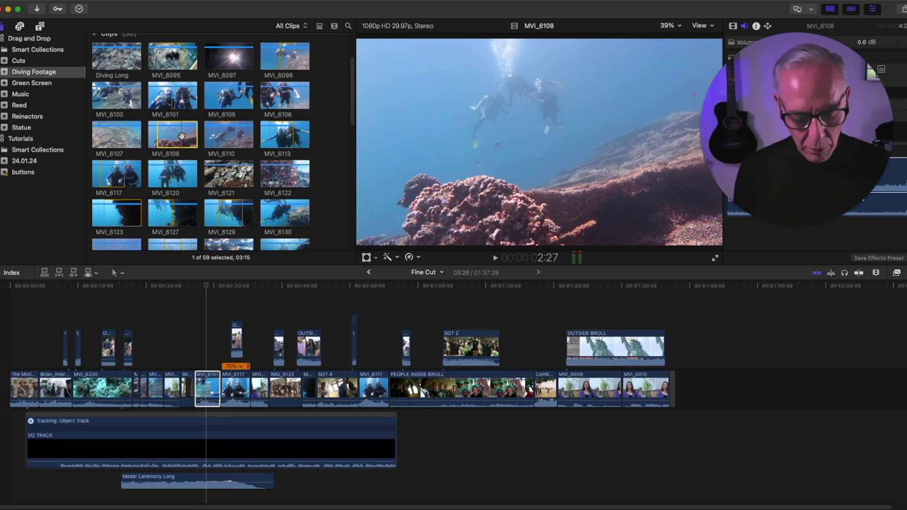
{"action": "left_click_drag", "start_coordinate": [182, 136], "coordinate": [175, 140]}
{"action": "key", "text": "super+2"}
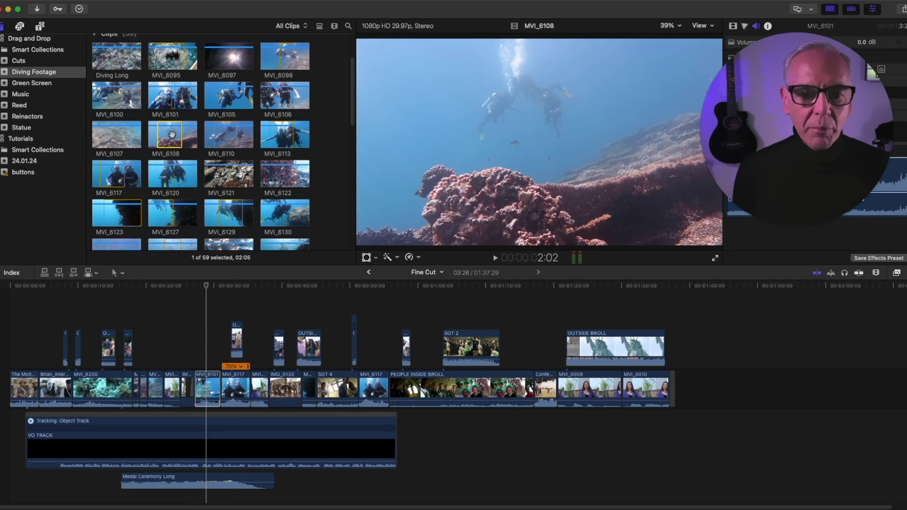
{"action": "left_click_drag", "start_coordinate": [186, 146], "coordinate": [210, 392]}
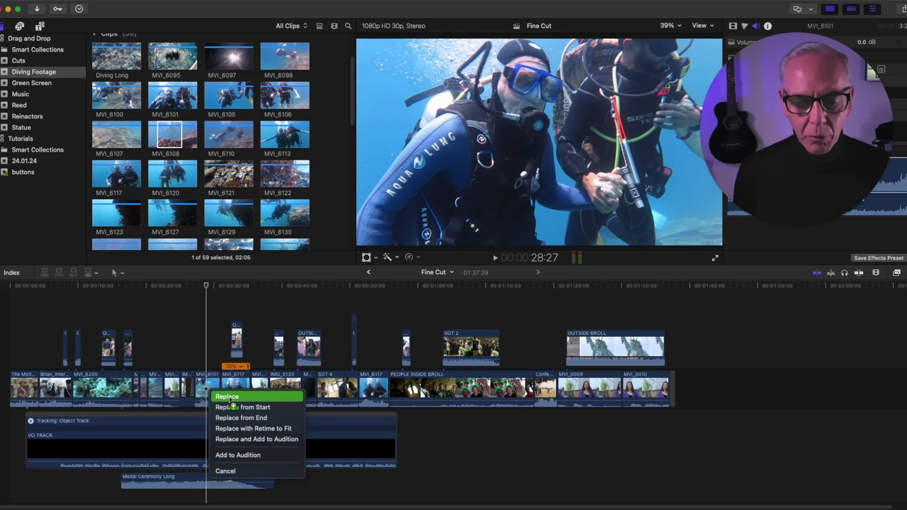
{"action": "left_click", "coordinate": [231, 399]}
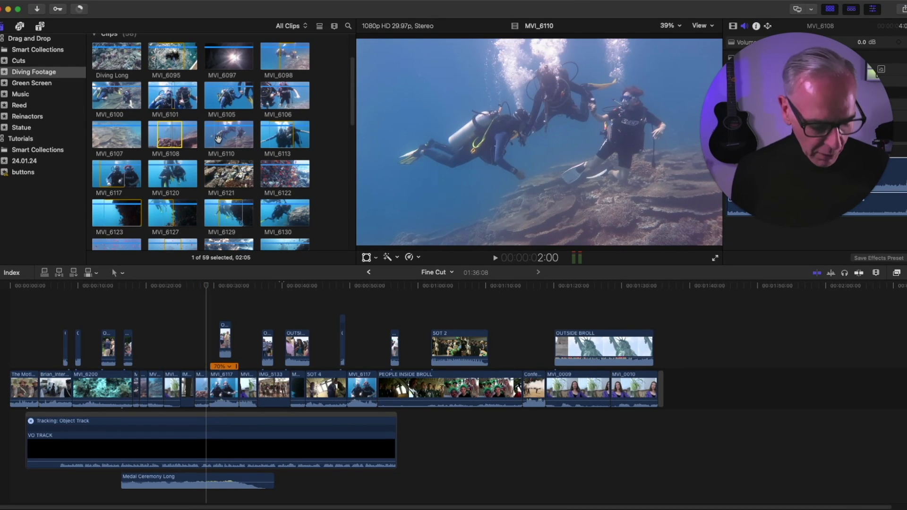
Undo the coral replacement, then Replace from Start the timeline clip with browser MVI_6101
{"action": "key", "text": "w"}
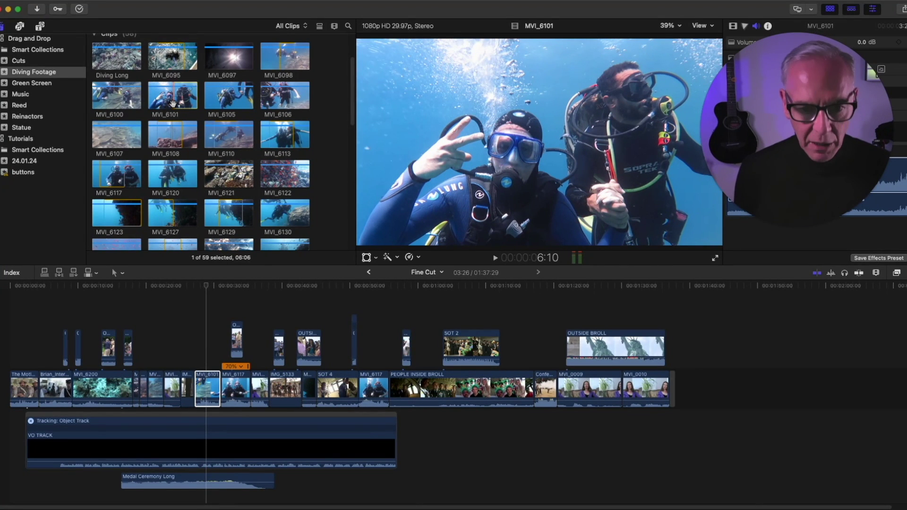
{"action": "left_click", "coordinate": [174, 104]}
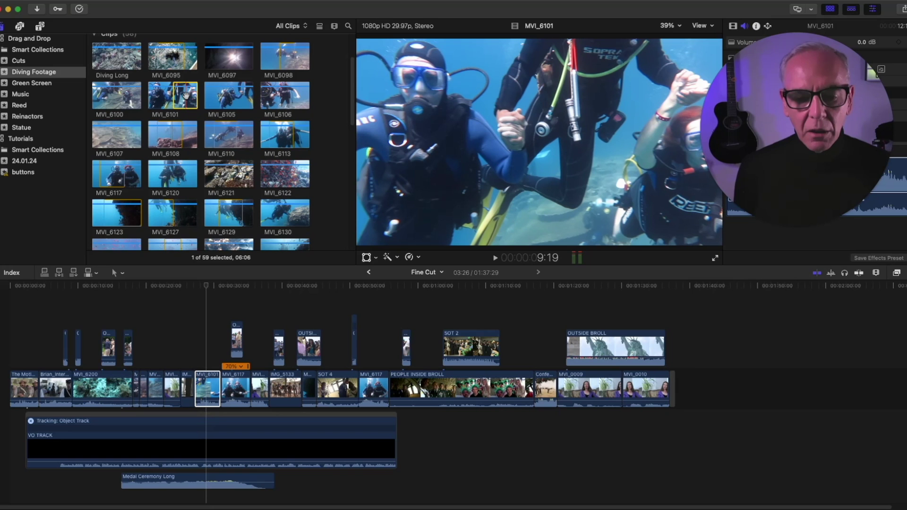
{"action": "left_click", "coordinate": [215, 388]}
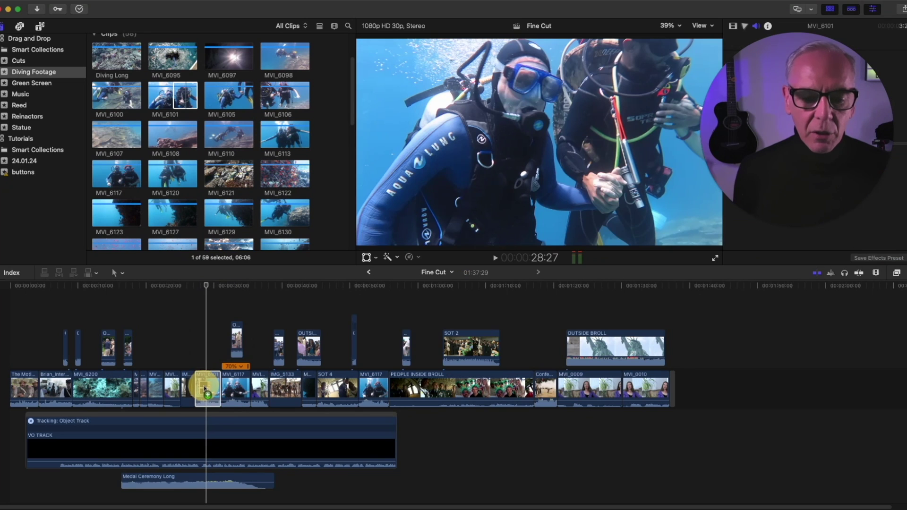
{"action": "left_click_drag", "start_coordinate": [205, 384], "coordinate": [210, 391]}
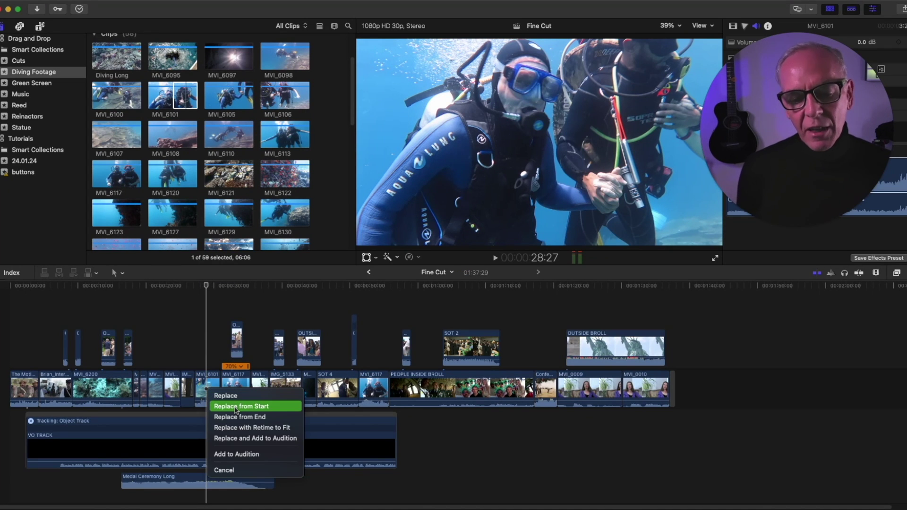
{"action": "left_click", "coordinate": [236, 407]}
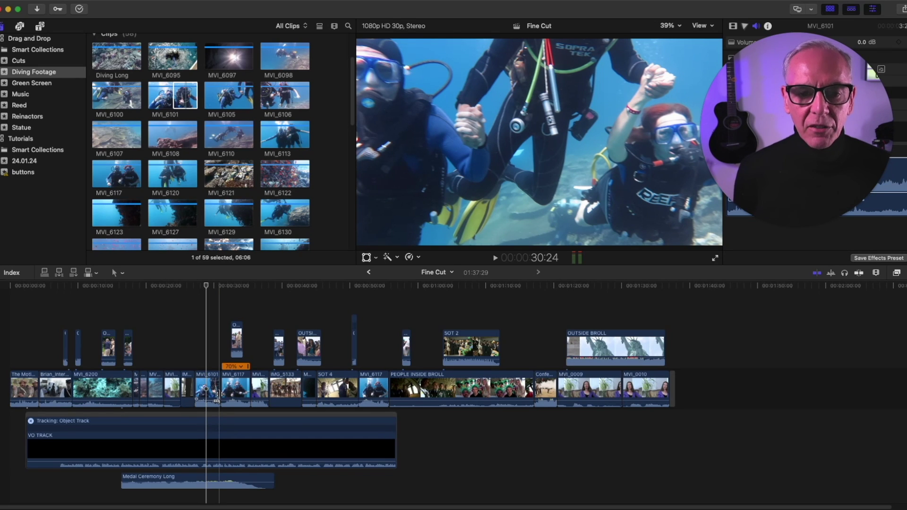
Mark a shorter In/Out range on browser MVI_6101 and apply it with Replace from End
{"action": "left_click", "coordinate": [180, 91]}
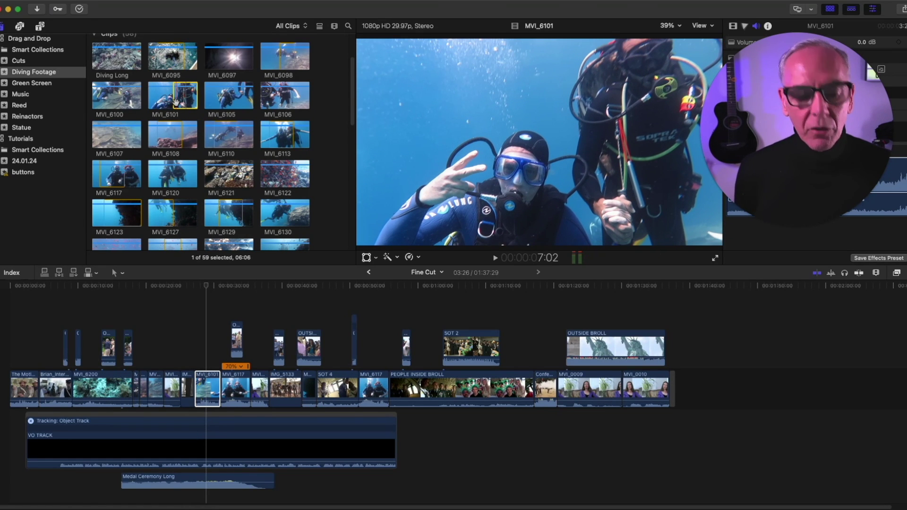
{"action": "key", "text": "x"}
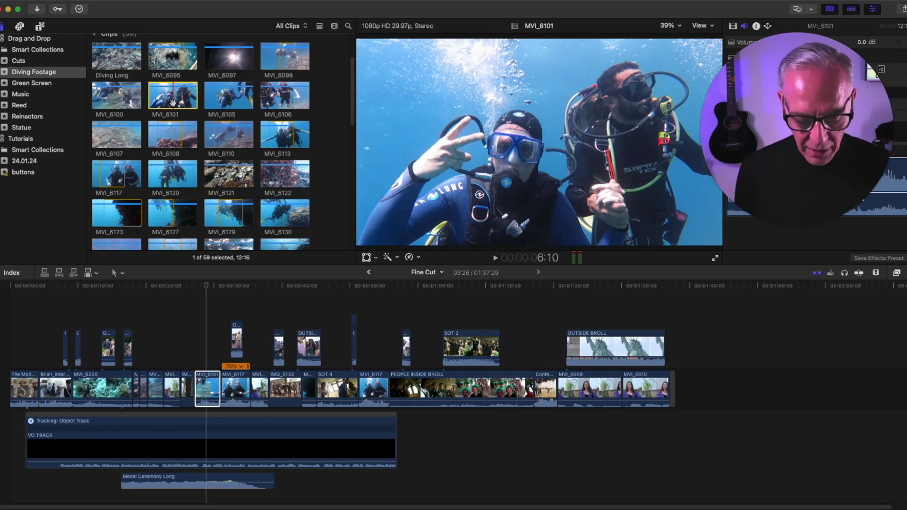
{"action": "key", "text": "o"}
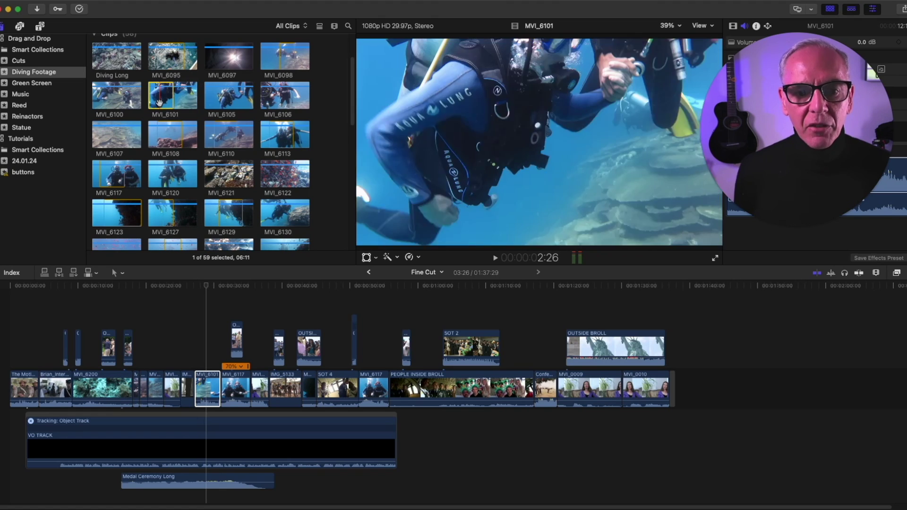
{"action": "key", "text": "i"}
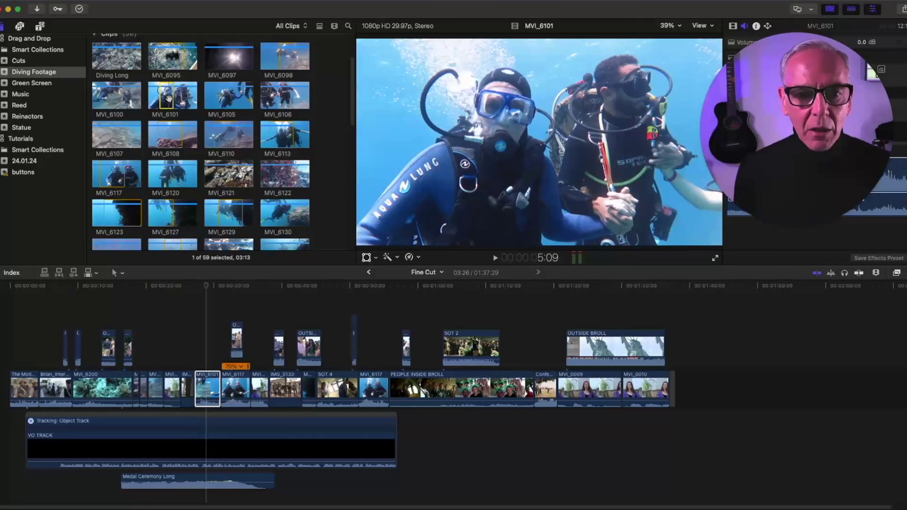
{"action": "left_click_drag", "start_coordinate": [165, 93], "coordinate": [211, 398]}
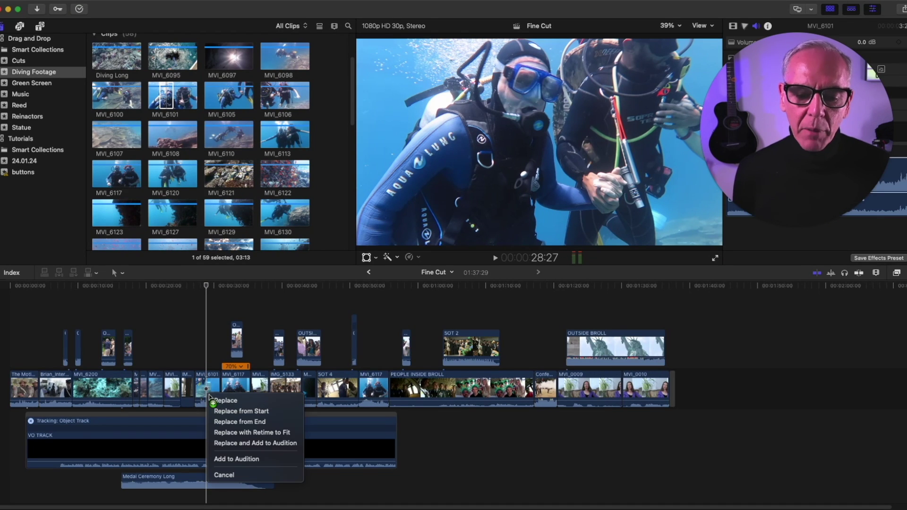
{"action": "left_click", "coordinate": [231, 422]}
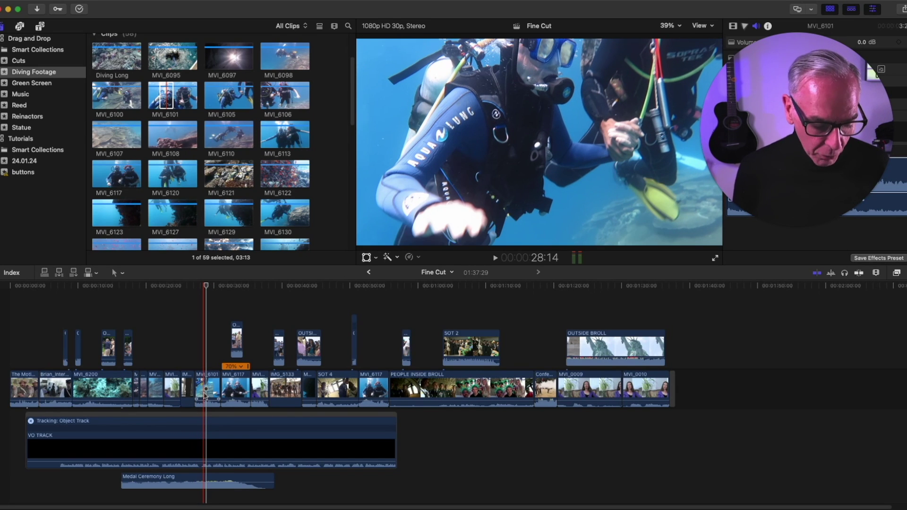
Mark a longer MVI_6101 range and Replace with Retime to Fit, giving 226% speed
{"action": "left_click", "coordinate": [204, 395]}
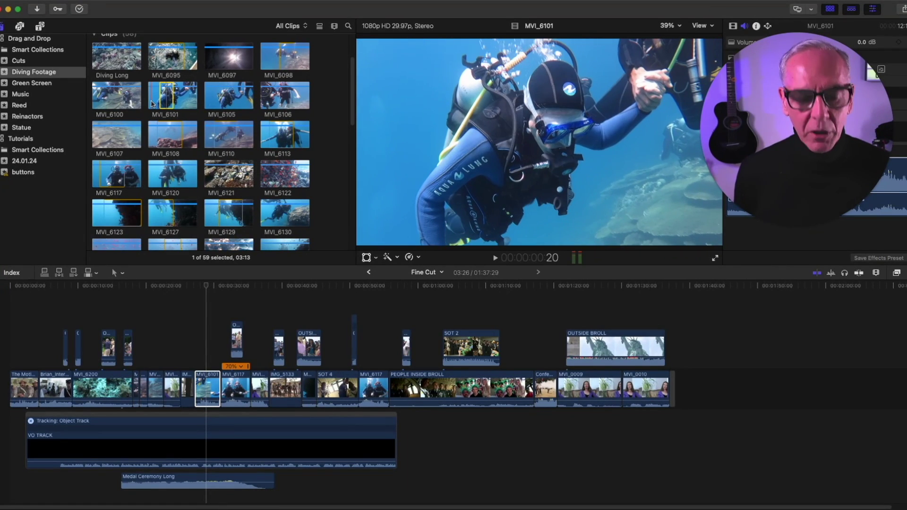
{"action": "key", "text": "i"}
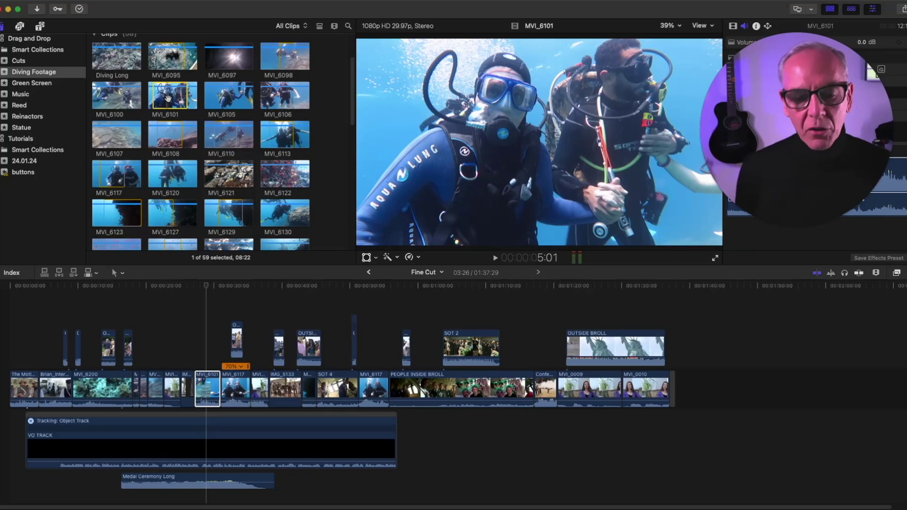
{"action": "key", "text": "i"}
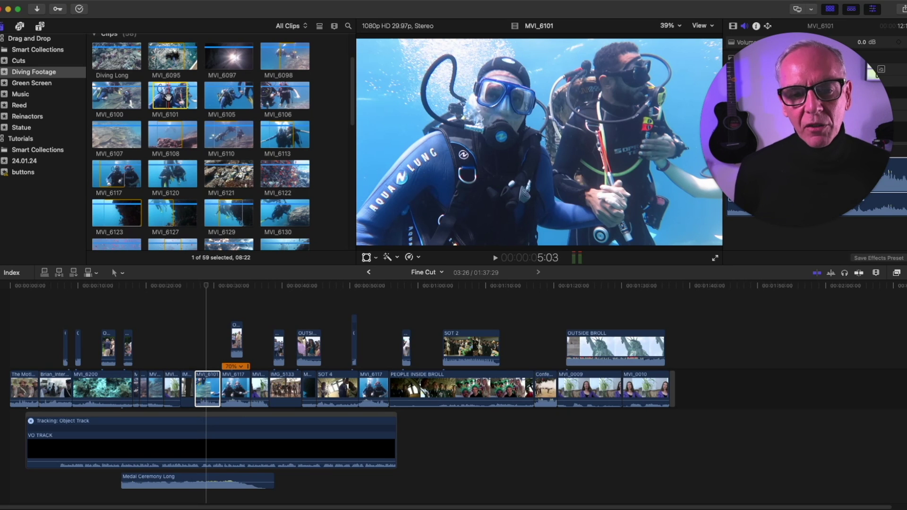
{"action": "left_click_drag", "start_coordinate": [168, 93], "coordinate": [208, 393]}
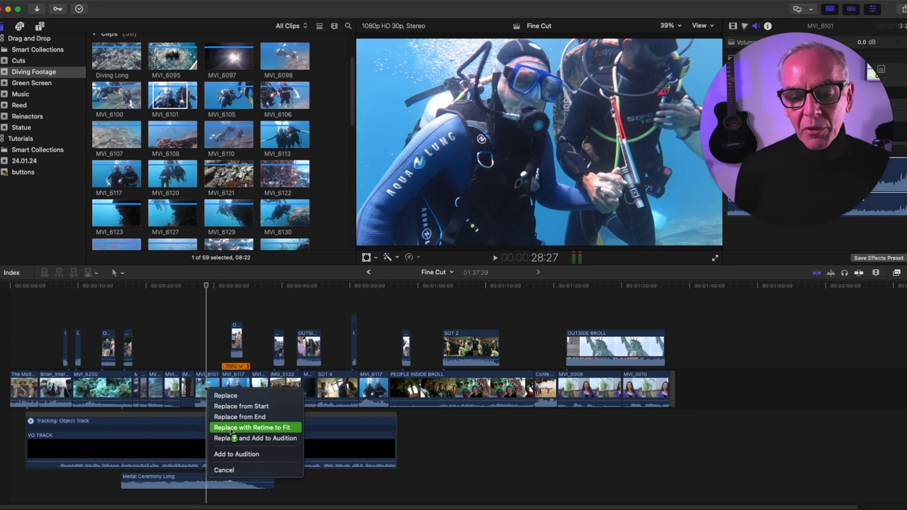
{"action": "left_click", "coordinate": [231, 428]}
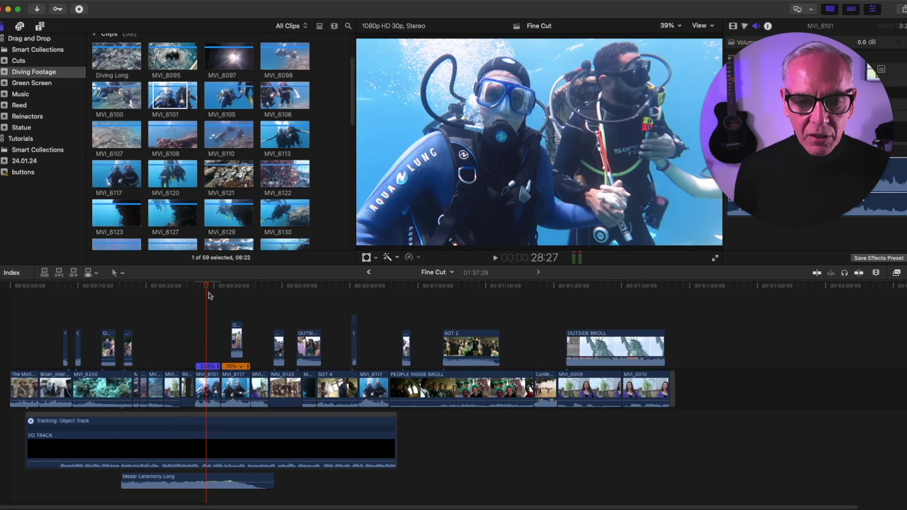
{"action": "left_click_drag", "start_coordinate": [210, 289], "coordinate": [195, 290]}
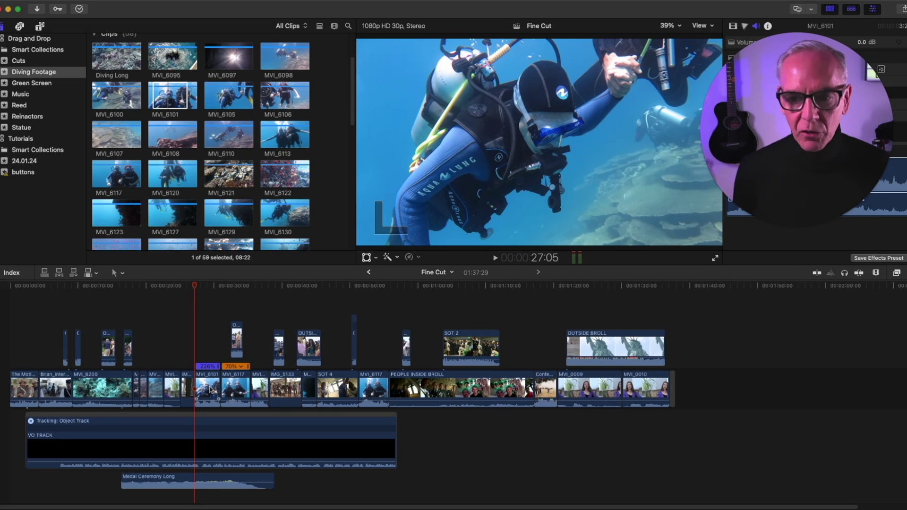
{"action": "key", "text": "space"}
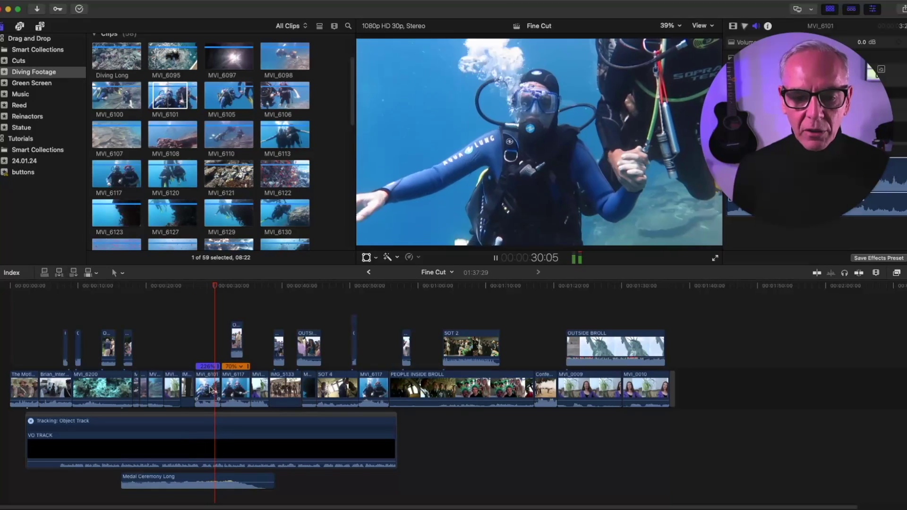
{"action": "key", "text": "space"}
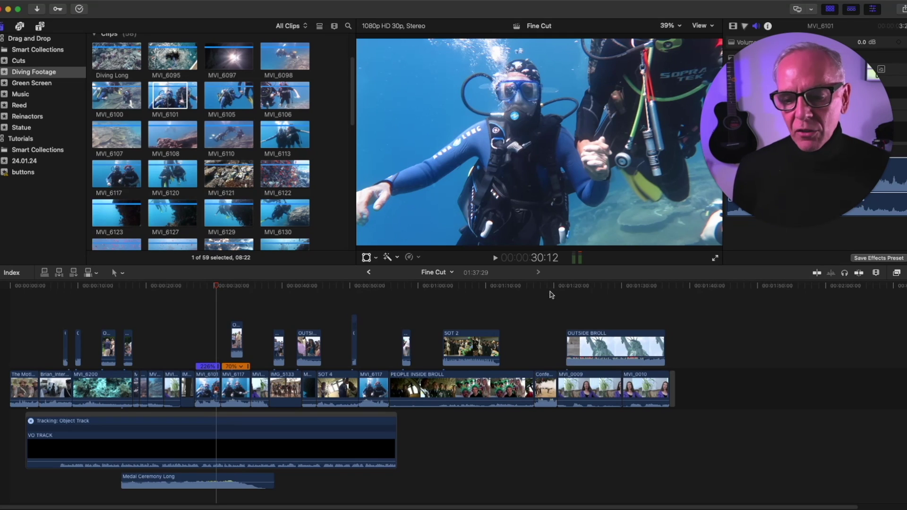
Mark a timeline range from about 1:13 to an out point at 1:18:09
{"action": "left_click_drag", "start_coordinate": [523, 286], "coordinate": [510, 294]}
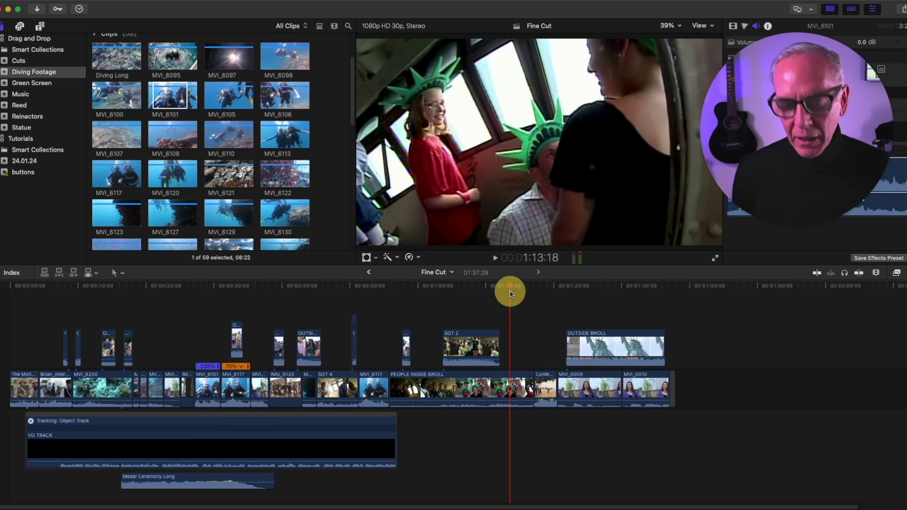
{"action": "key", "text": "super+b"}
{"action": "key", "text": "c"}
{"action": "left_click", "coordinate": [542, 286]}
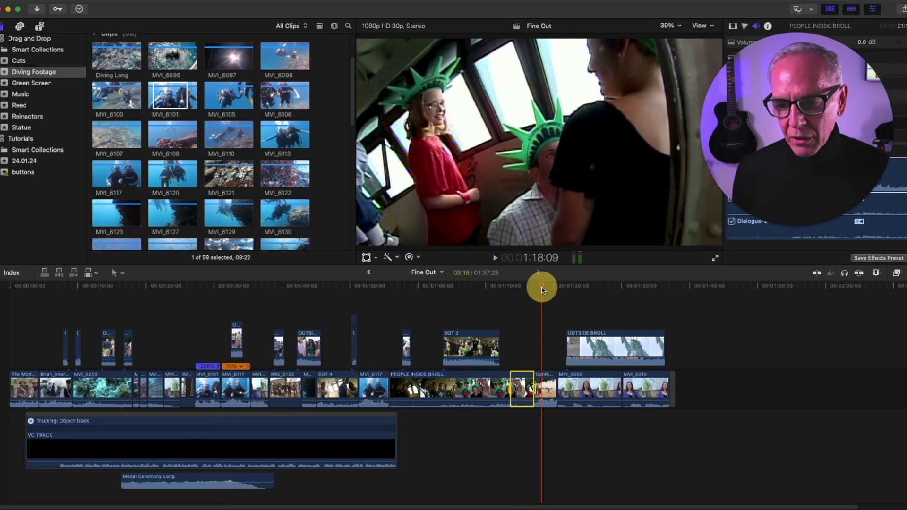
{"action": "key", "text": "super+b"}
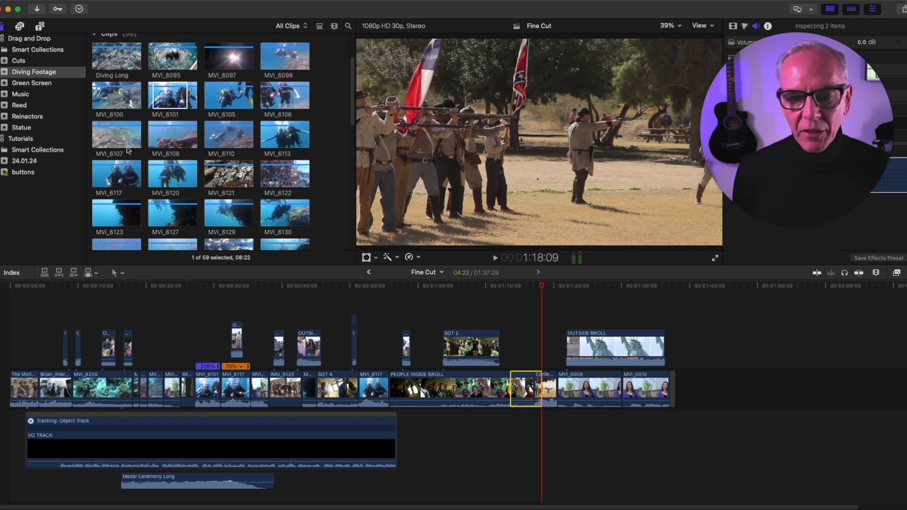
Open the Statue event and set an In point on the SOT 7 clip
{"action": "left_click", "coordinate": [23, 128]}
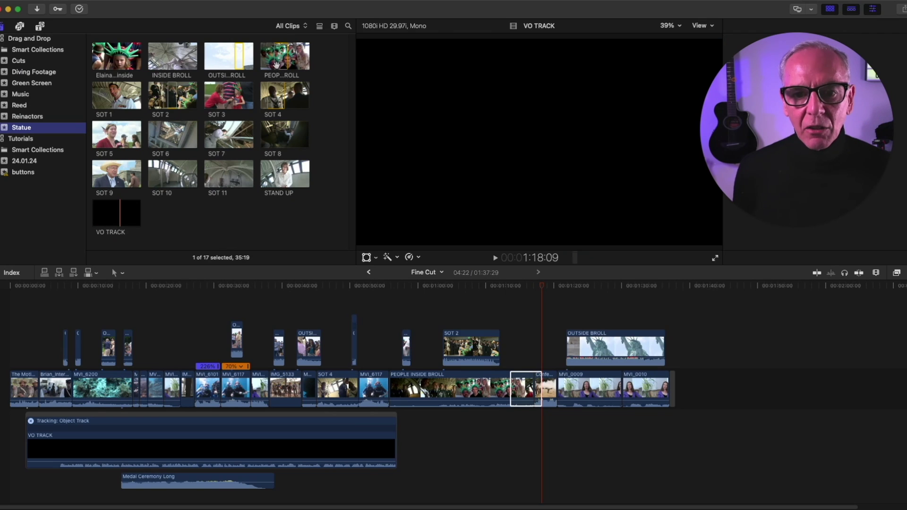
{"action": "left_click", "coordinate": [217, 140]}
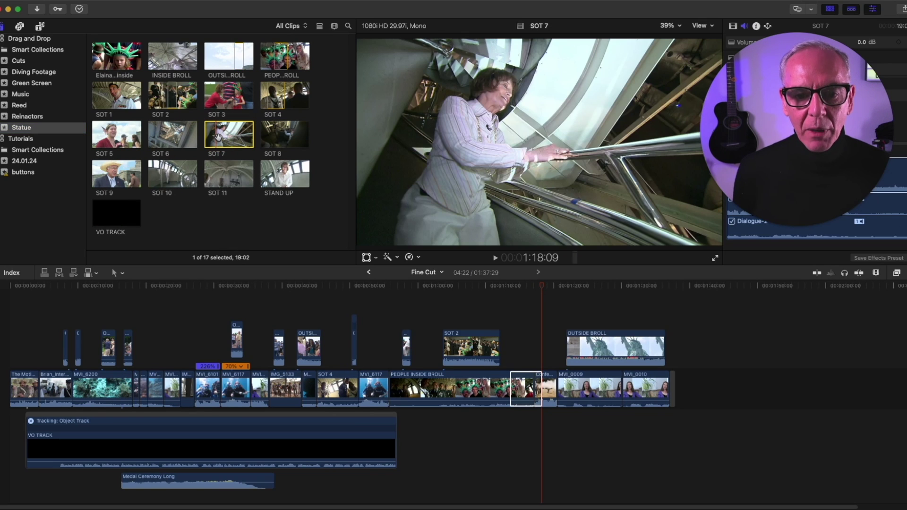
{"action": "key", "text": "i"}
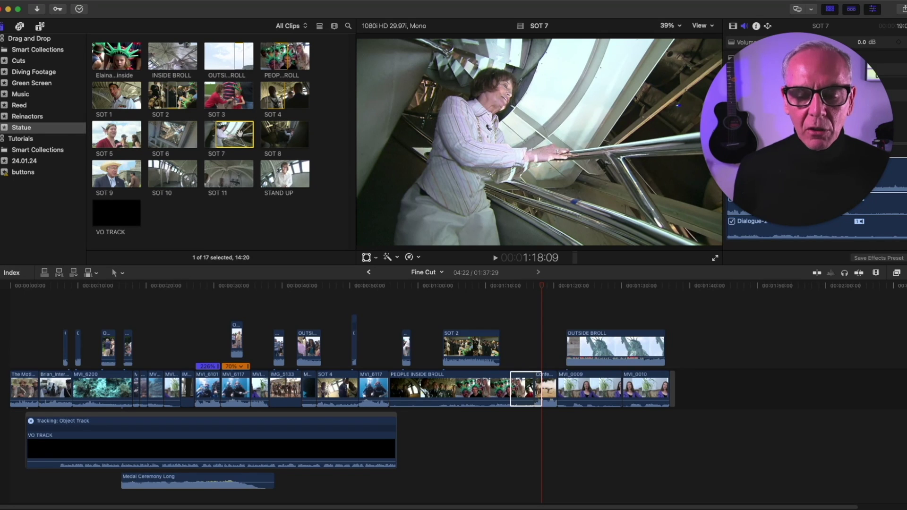
Do a three-point Connect edit (Q) so SOT 7 ends at 1:18:09
{"action": "left_click", "coordinate": [44, 273]}
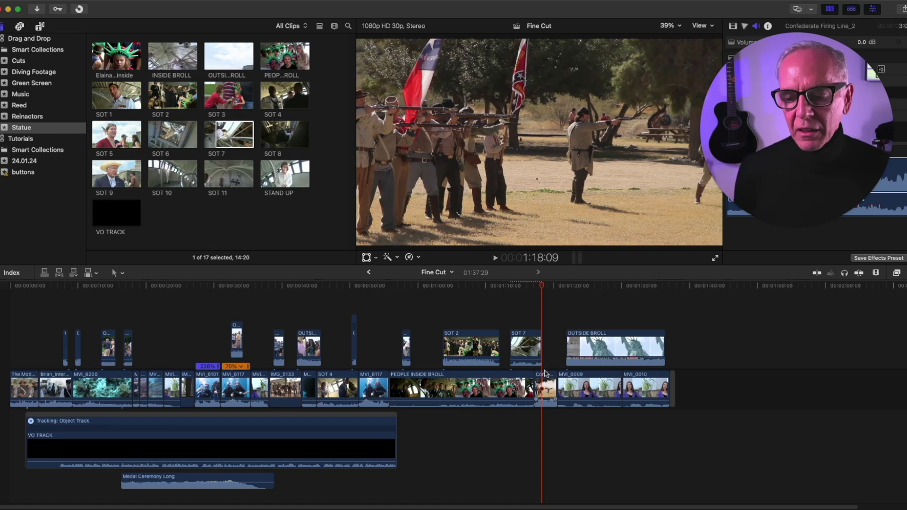